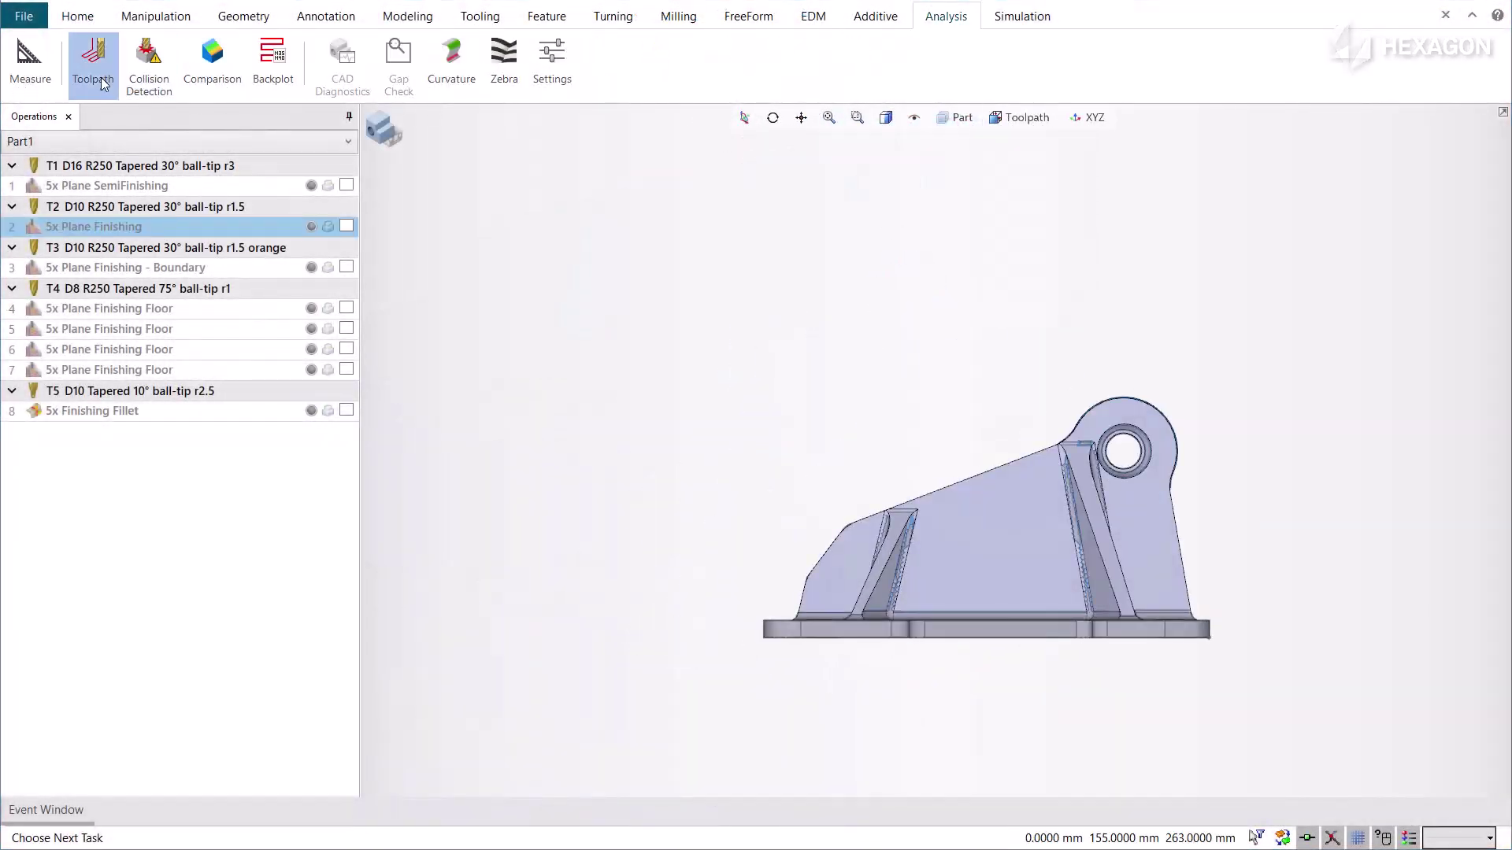
Start toolpath analysis for operation 2 and show its 5x Plane Finishing toolpath in machine view
{"action": "left_click", "coordinate": [93, 62]}
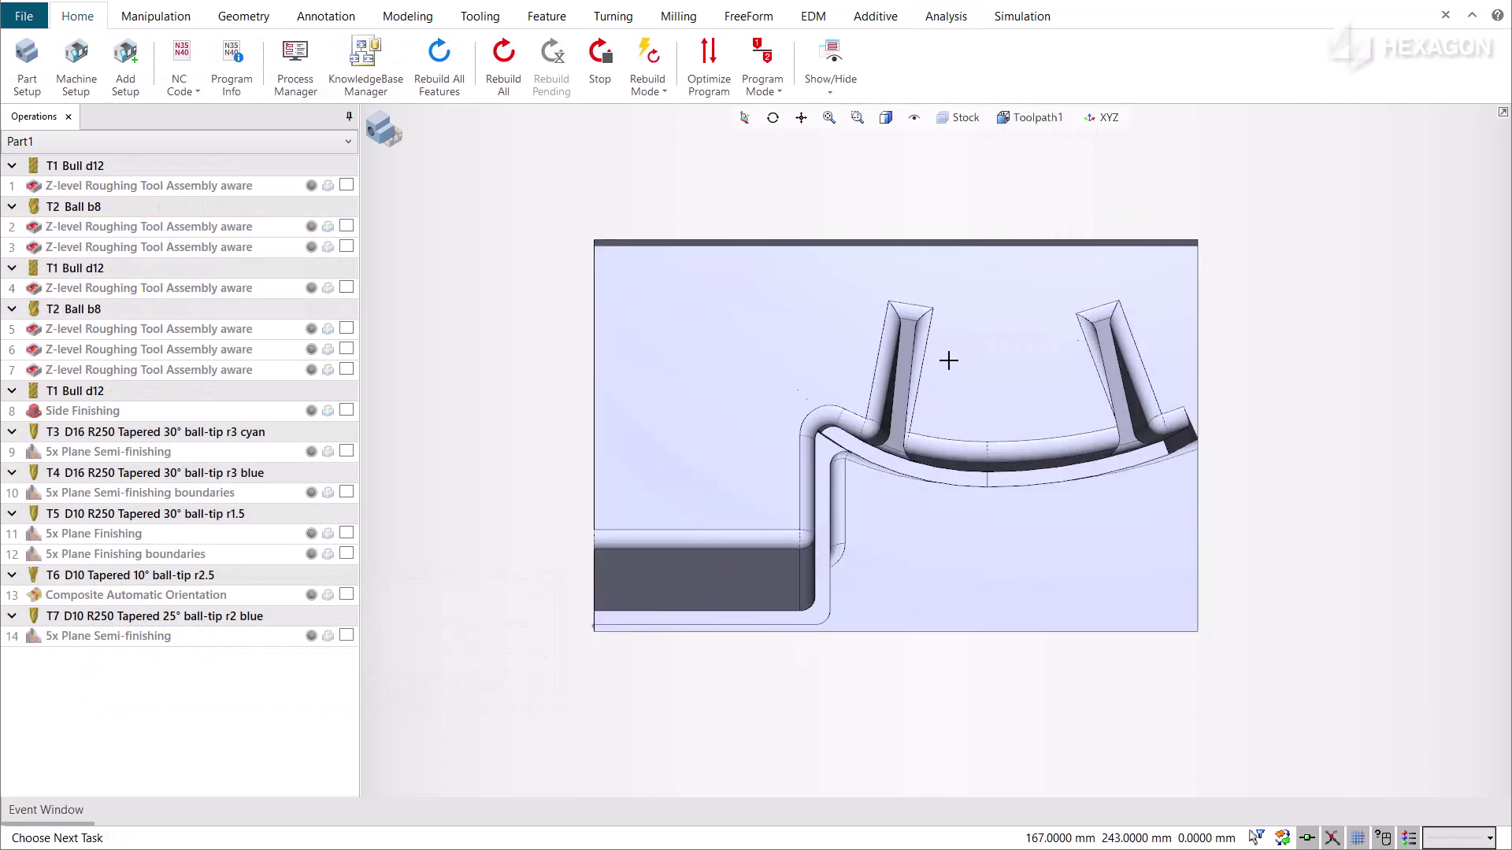
{"action": "left_click", "coordinate": [348, 534]}
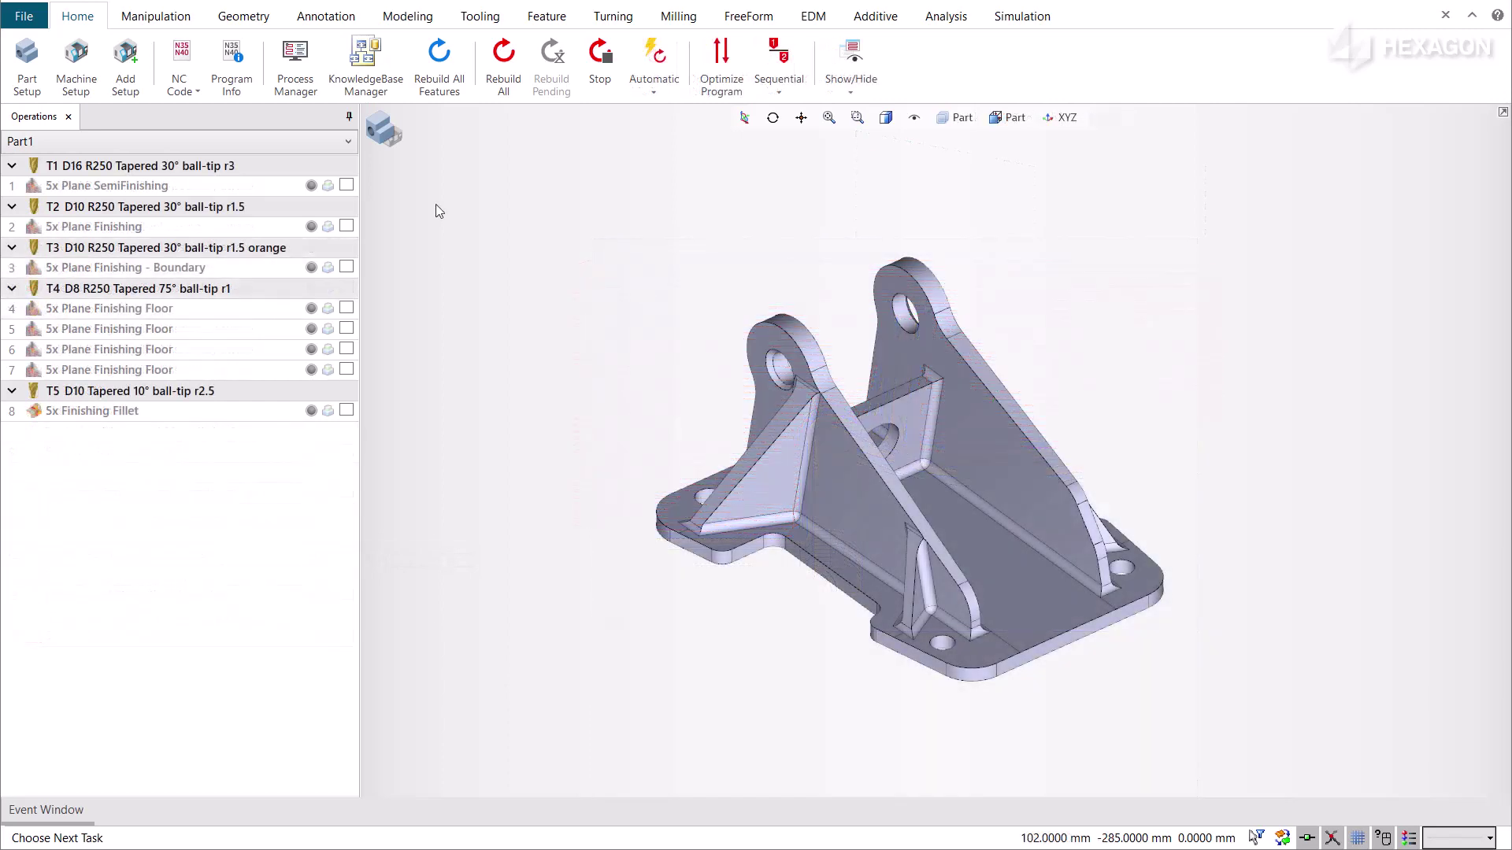
{"action": "left_click", "coordinate": [383, 130]}
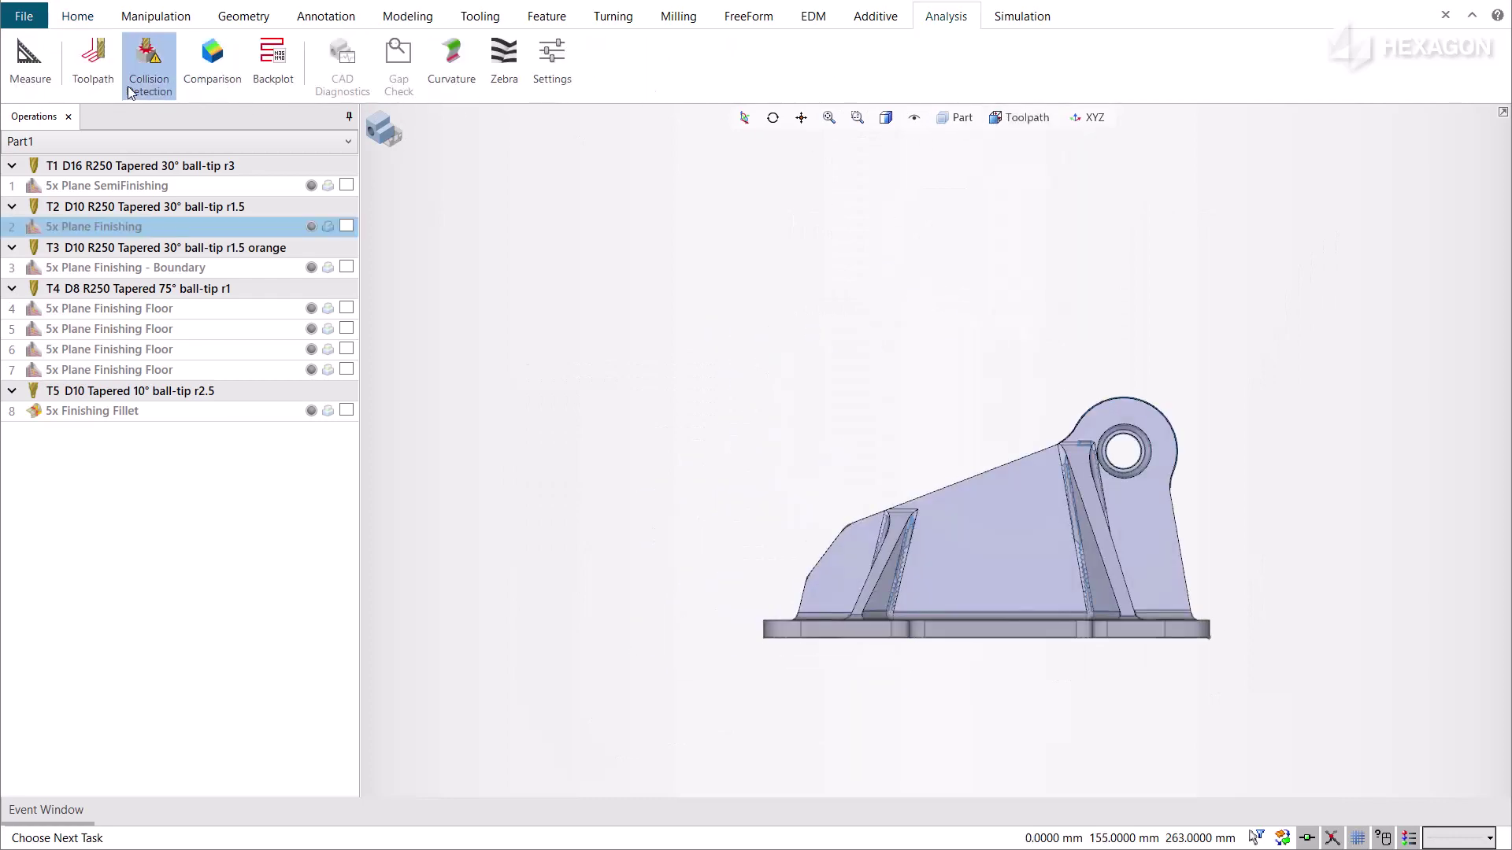
Play operation 2's finishing toolpath simulation across the sloped face
{"action": "left_click", "coordinate": [92, 64]}
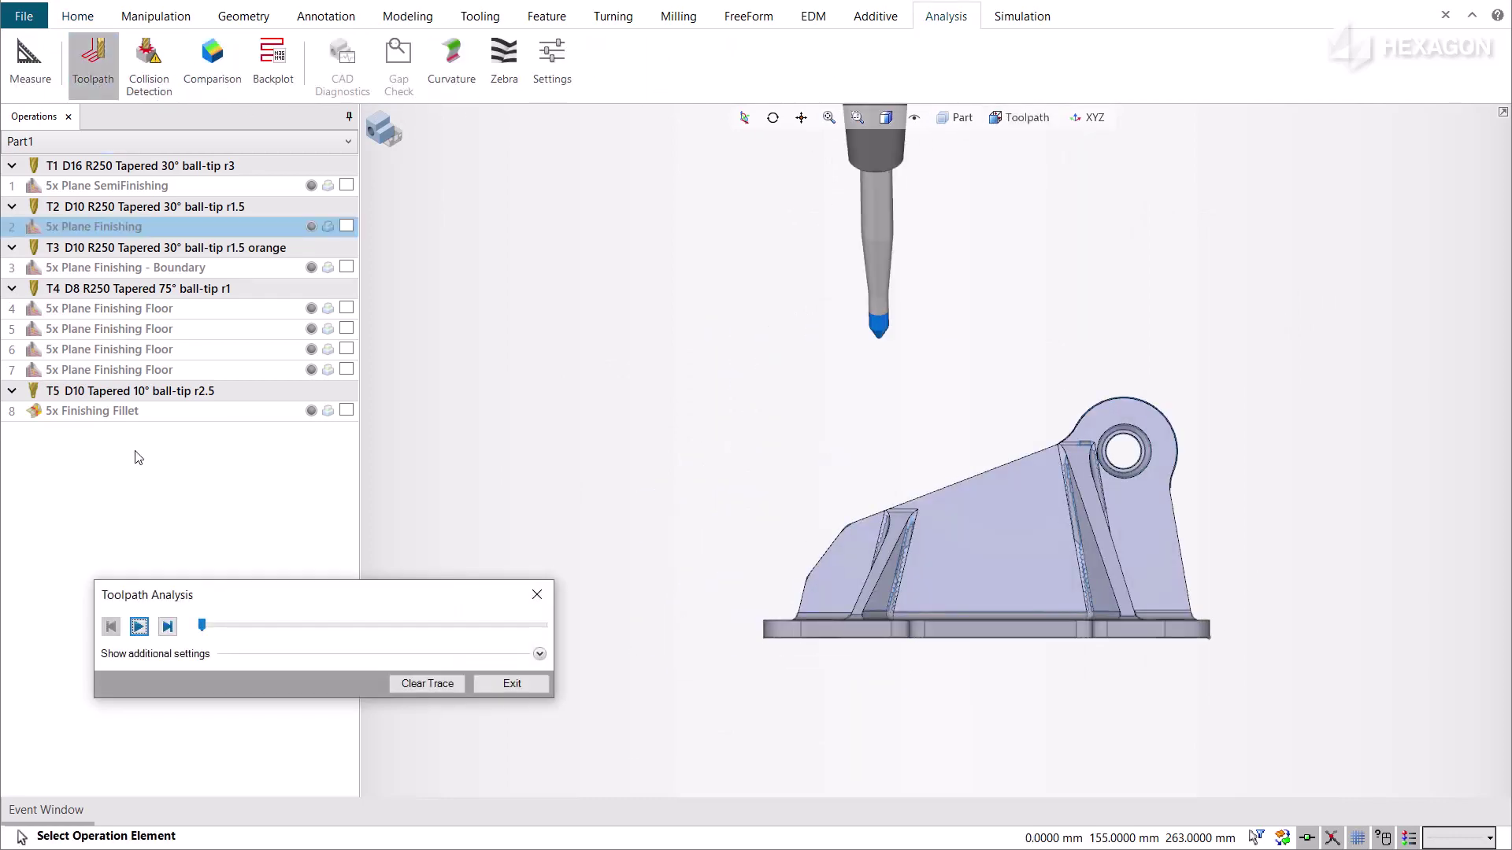
{"action": "left_click", "coordinate": [141, 626]}
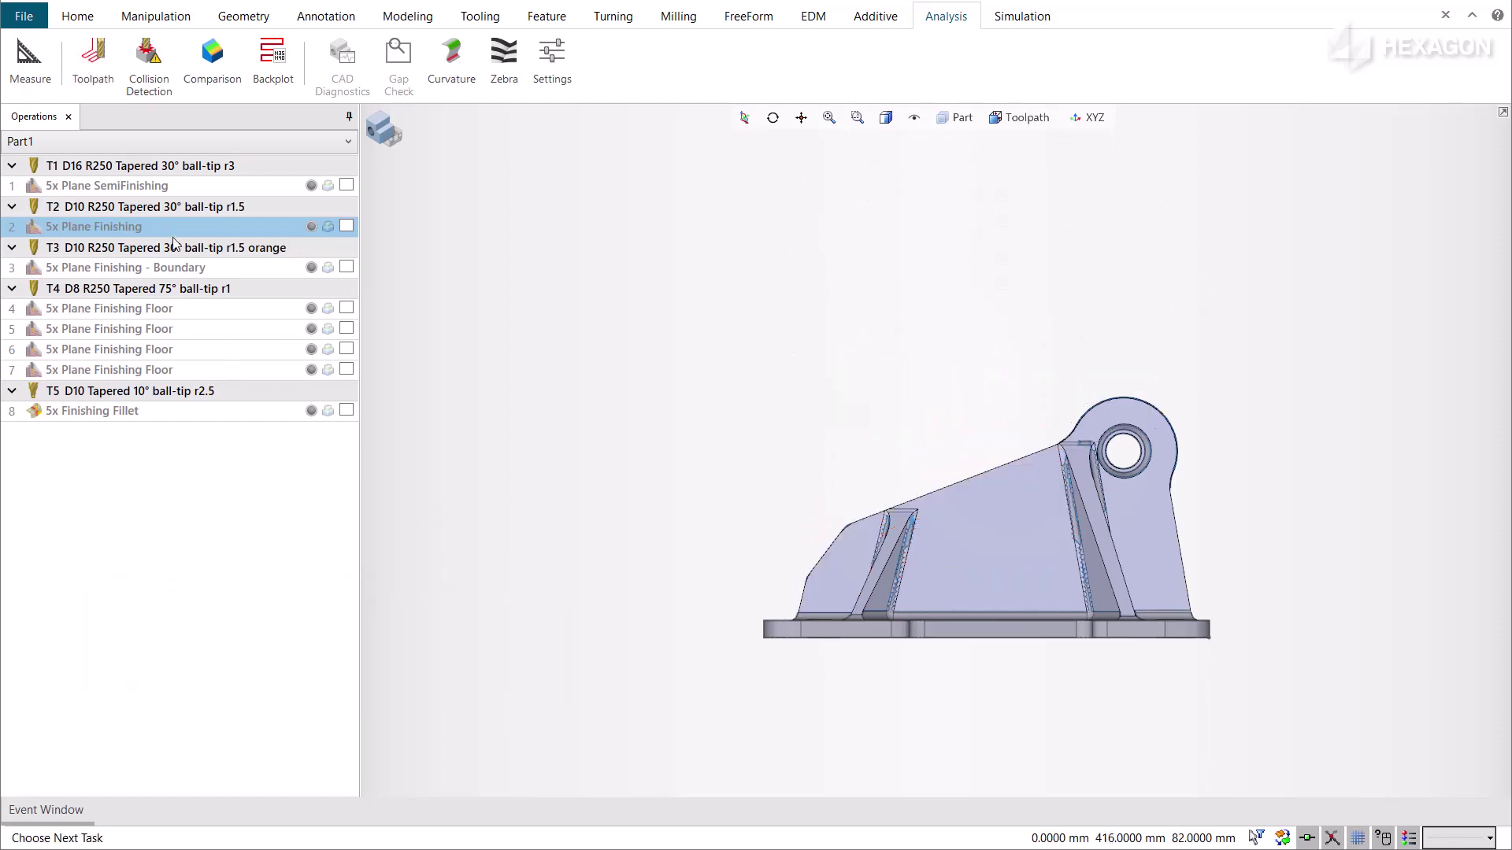
Set operation 2's Preferred Cut Condition to 3+2 Indexing in its orientation settings
{"action": "double_click", "coordinate": [175, 228]}
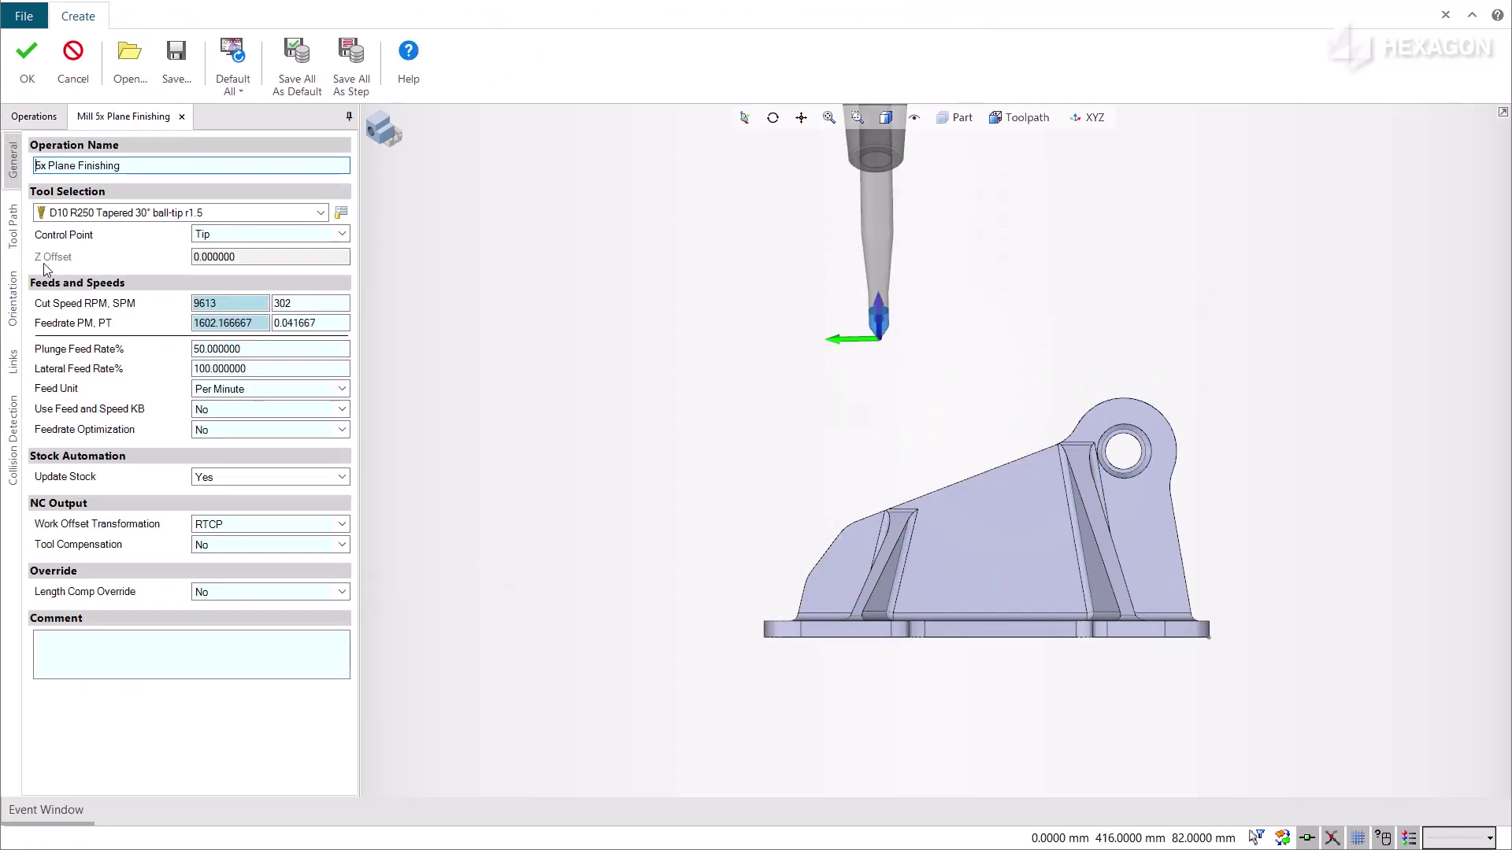
{"action": "left_click", "coordinate": [15, 294]}
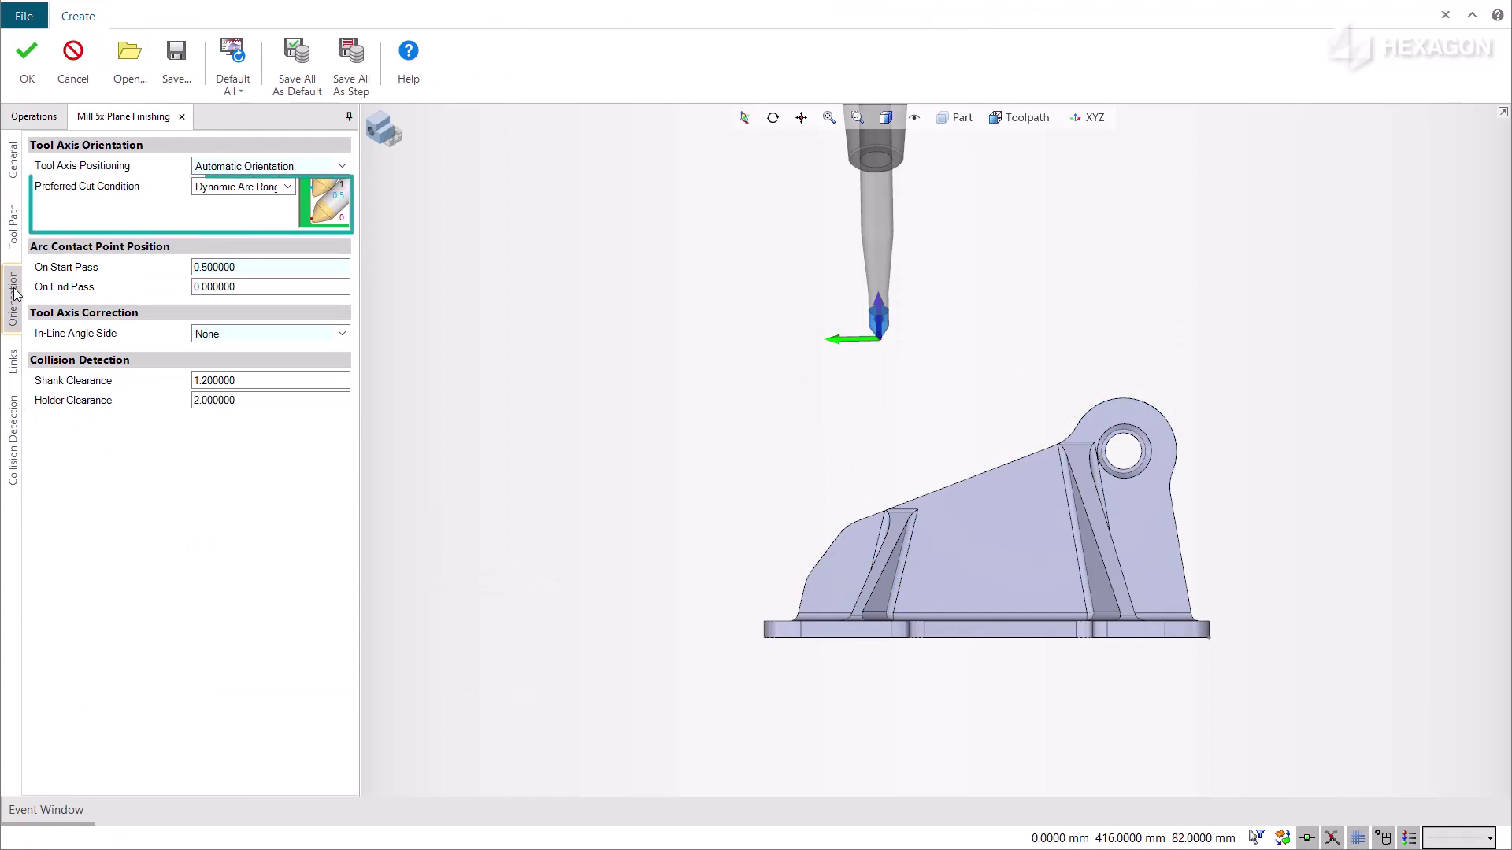
{"action": "left_click", "coordinate": [287, 189]}
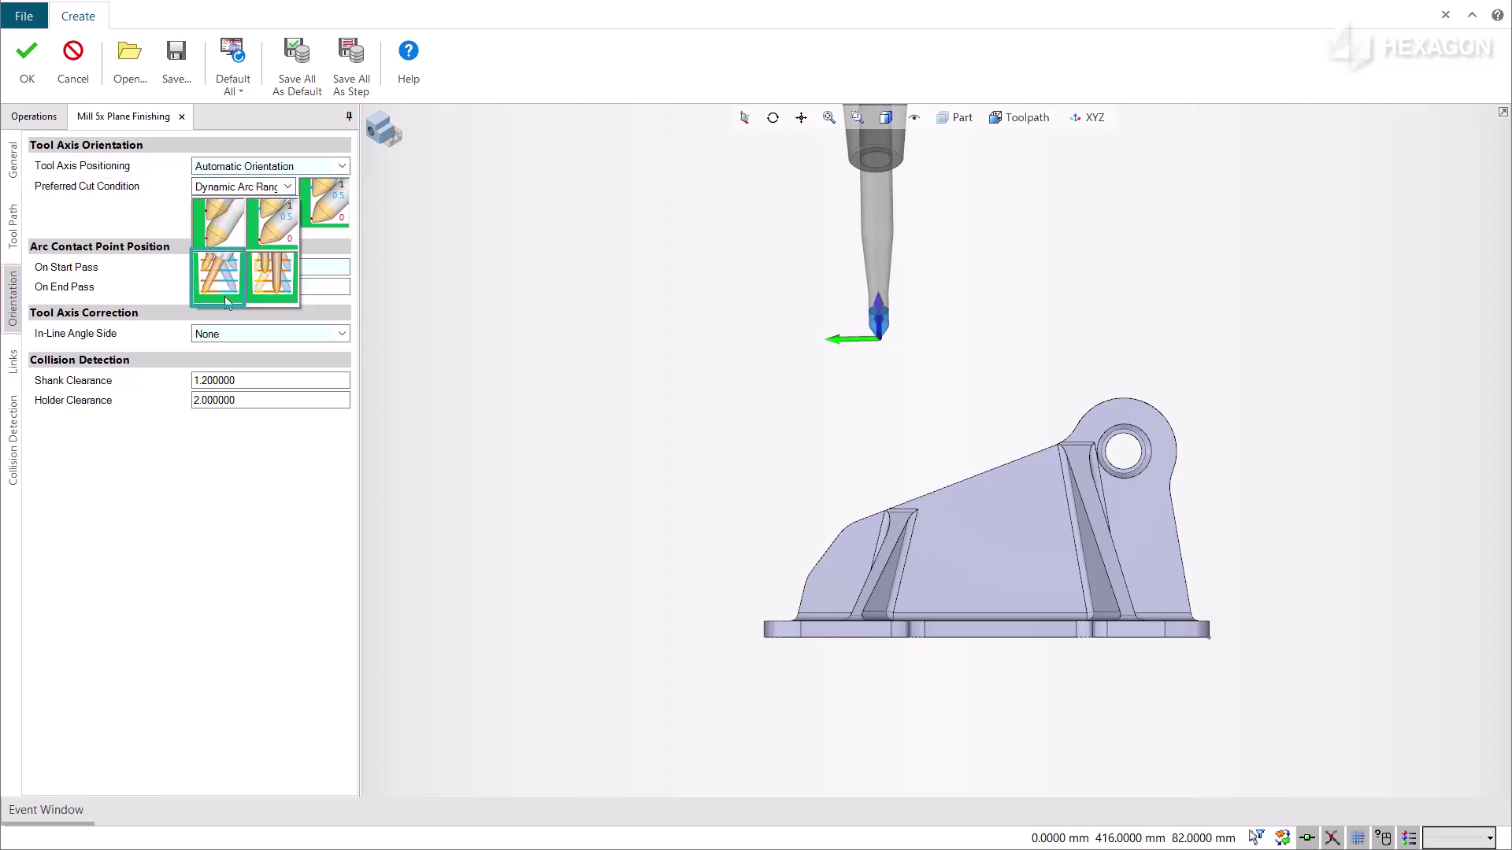
{"action": "left_click", "coordinate": [224, 297]}
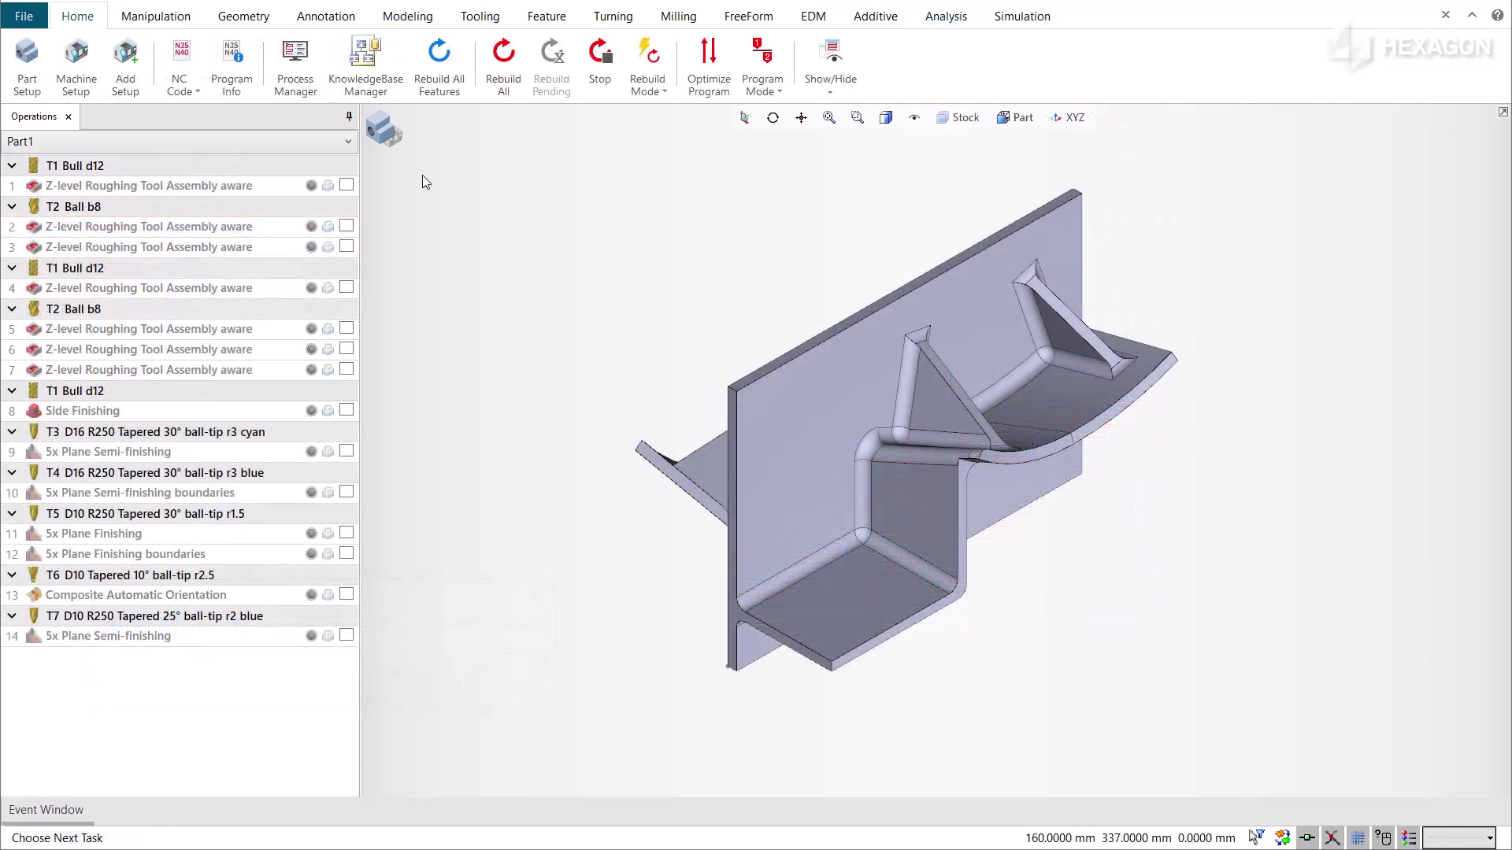
Leave machine view, switch to the saved Toolpath1 view, and show operation 11's stock and toolpath
{"action": "left_click", "coordinate": [384, 131]}
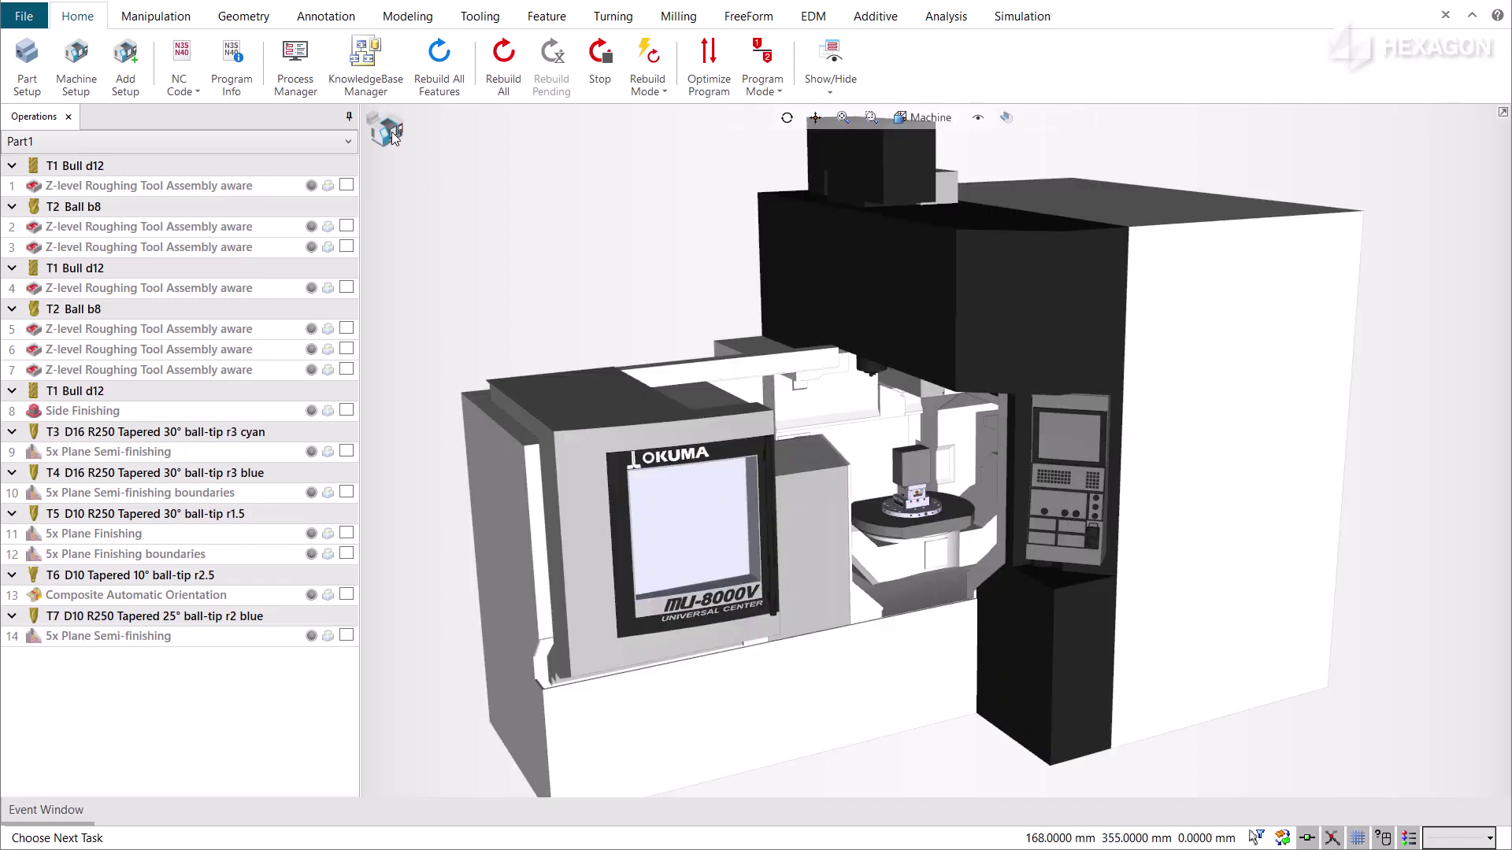
{"action": "left_click", "coordinate": [387, 133]}
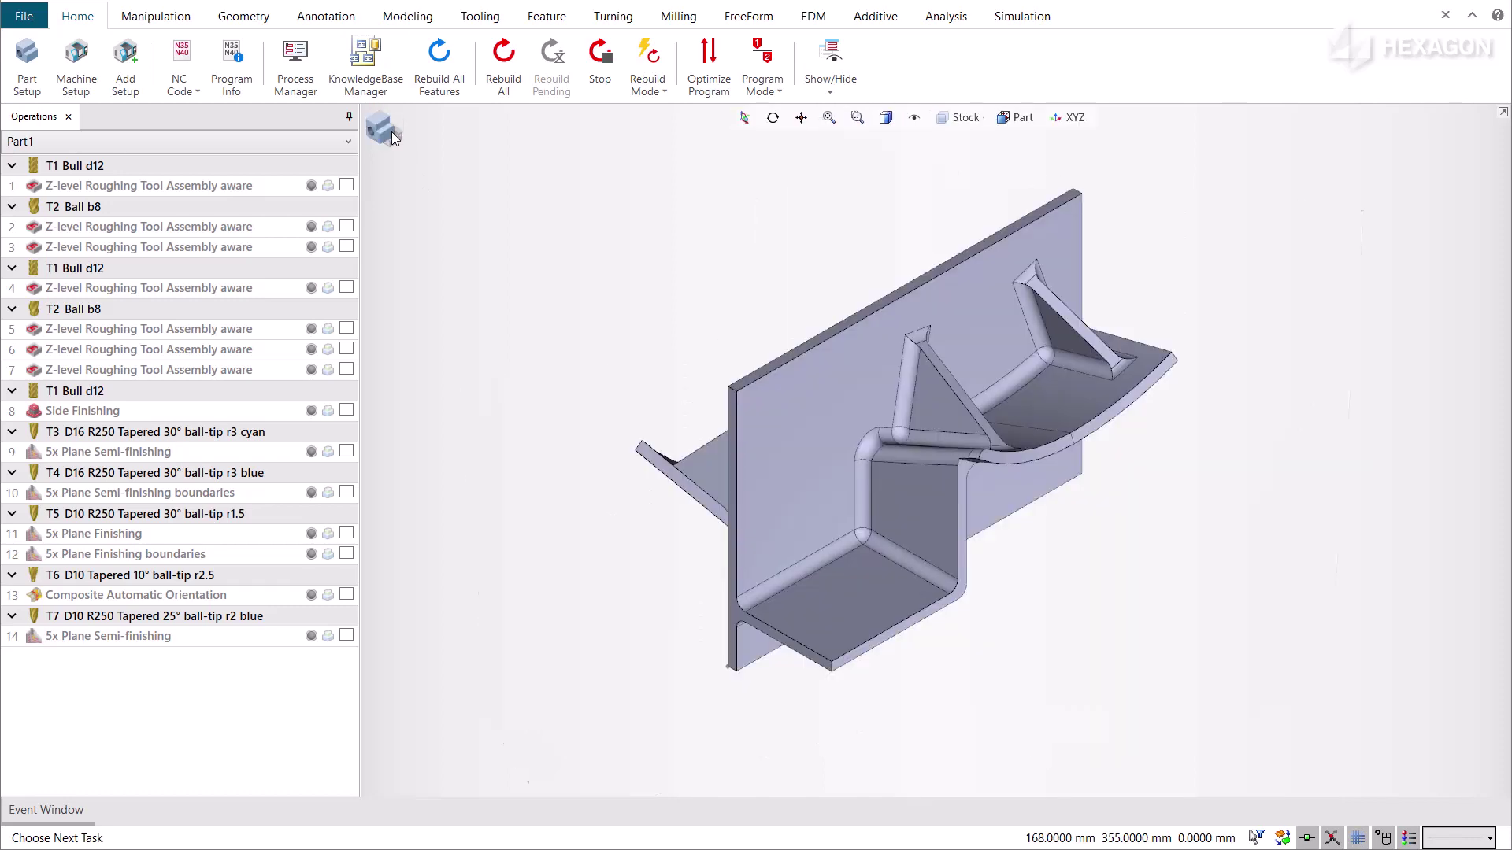
{"action": "left_click", "coordinate": [1018, 119]}
{"action": "left_click", "coordinate": [1028, 320]}
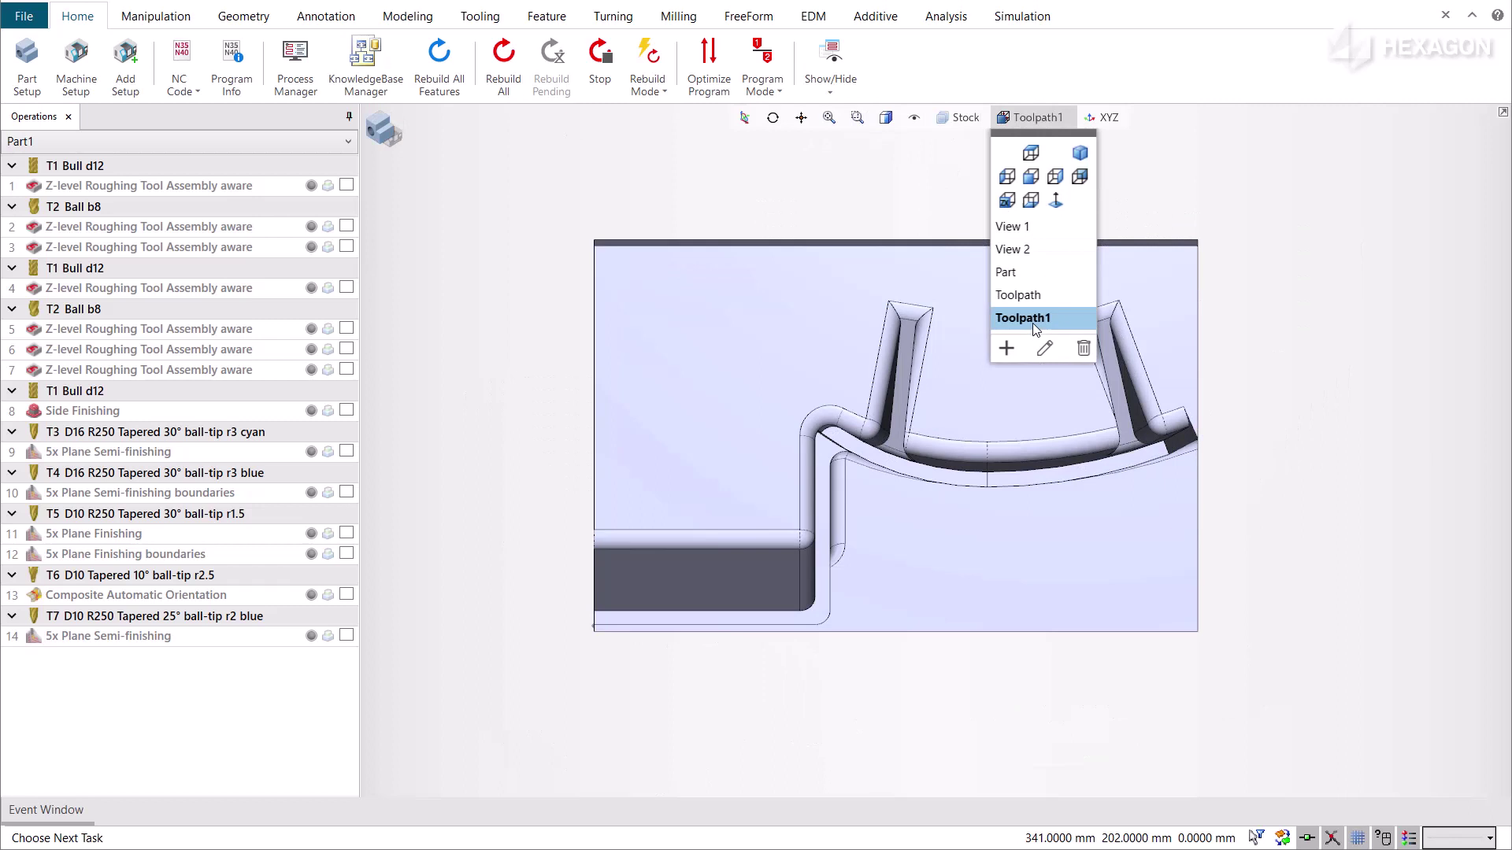
{"action": "left_click", "coordinate": [284, 534]}
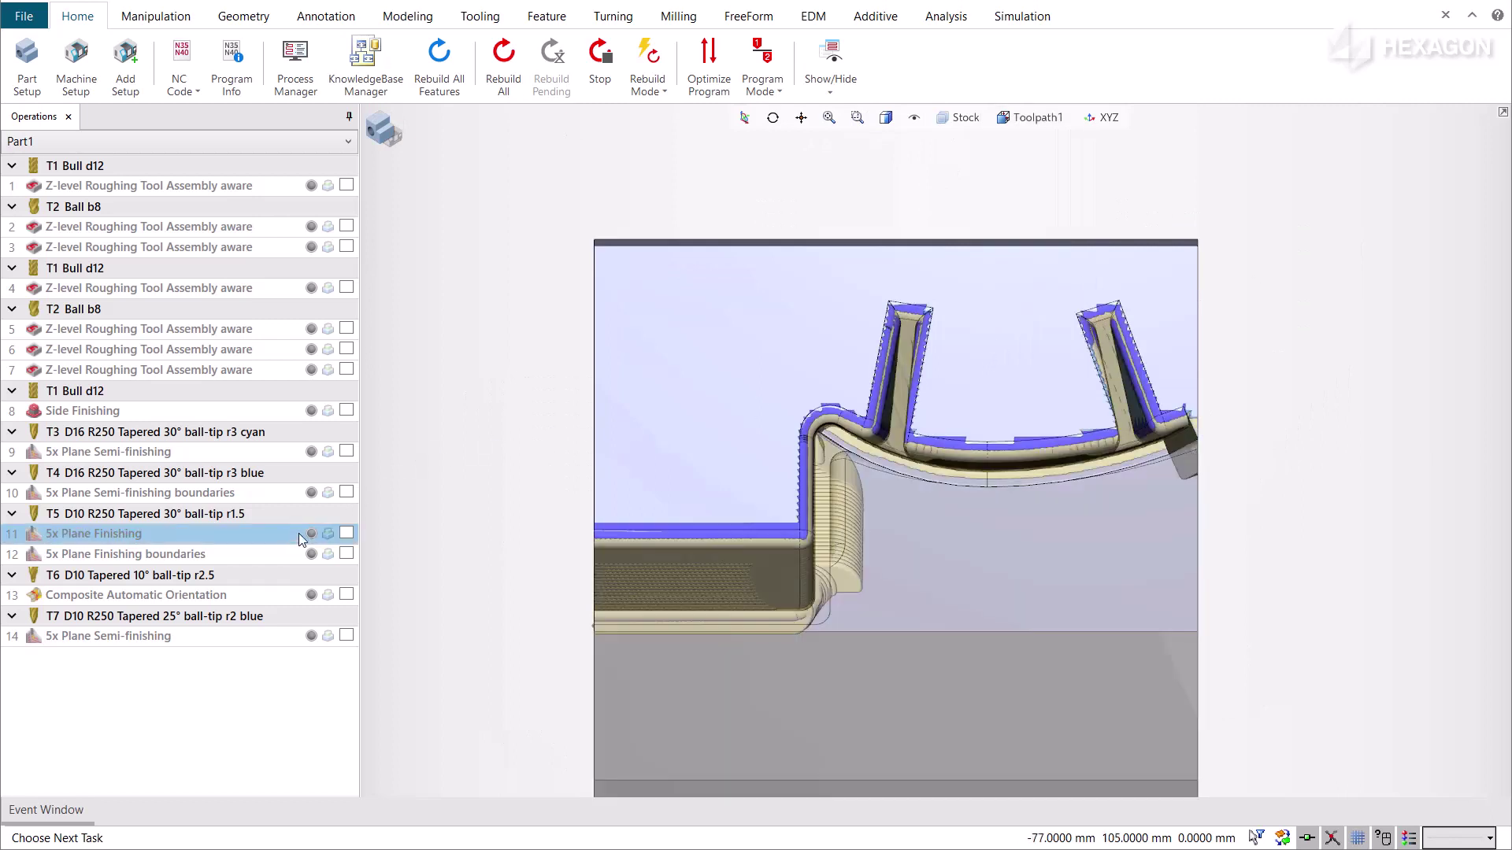
{"action": "left_click", "coordinate": [346, 534]}
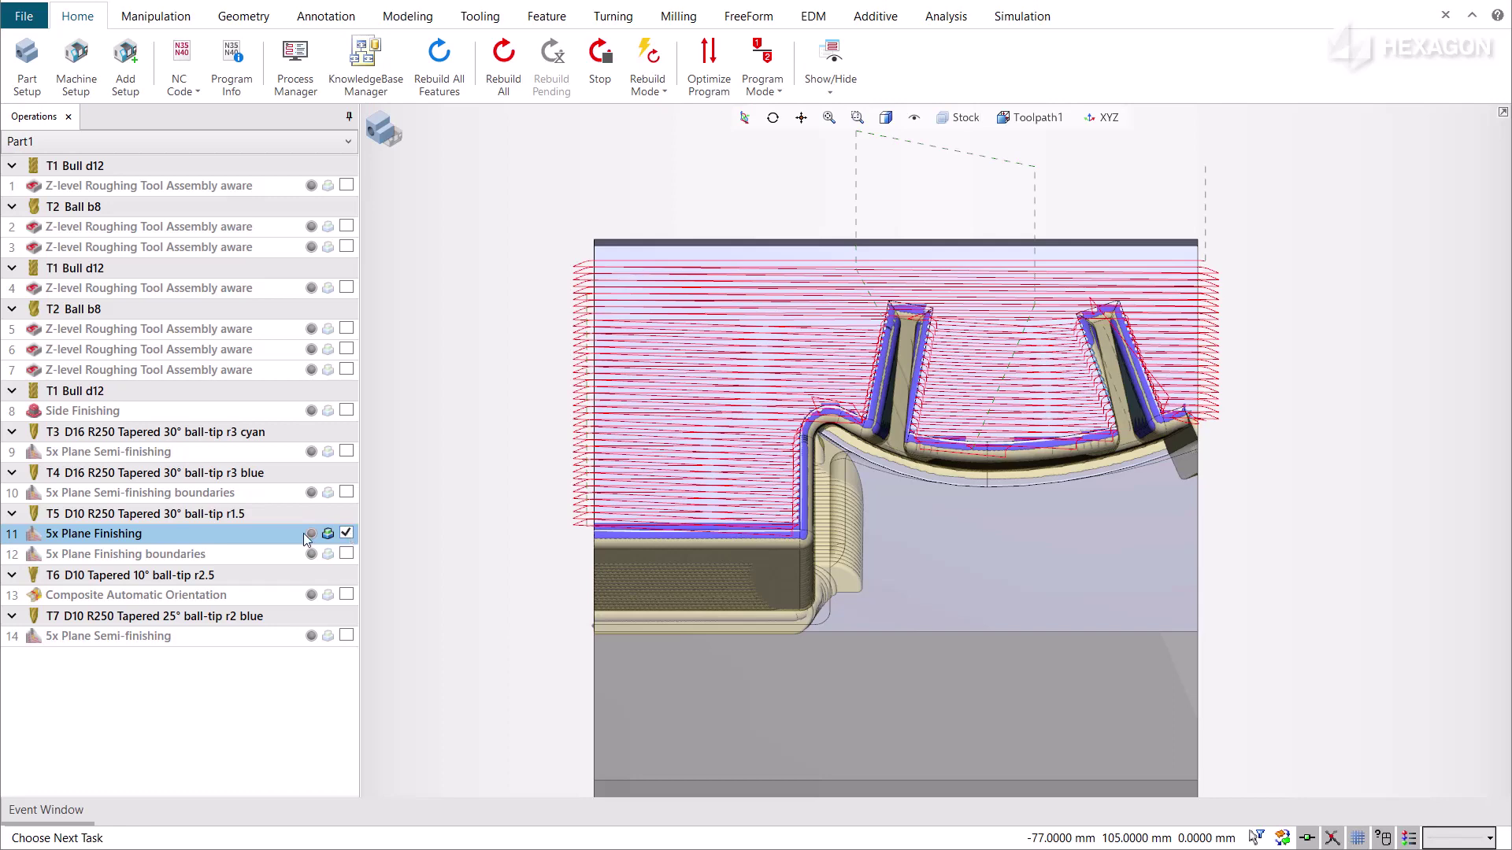
Set operation 11's Preferred Cut Condition to 3+2 Indexing, apply it, and start toolpath analysis
{"action": "double_click", "coordinate": [264, 535]}
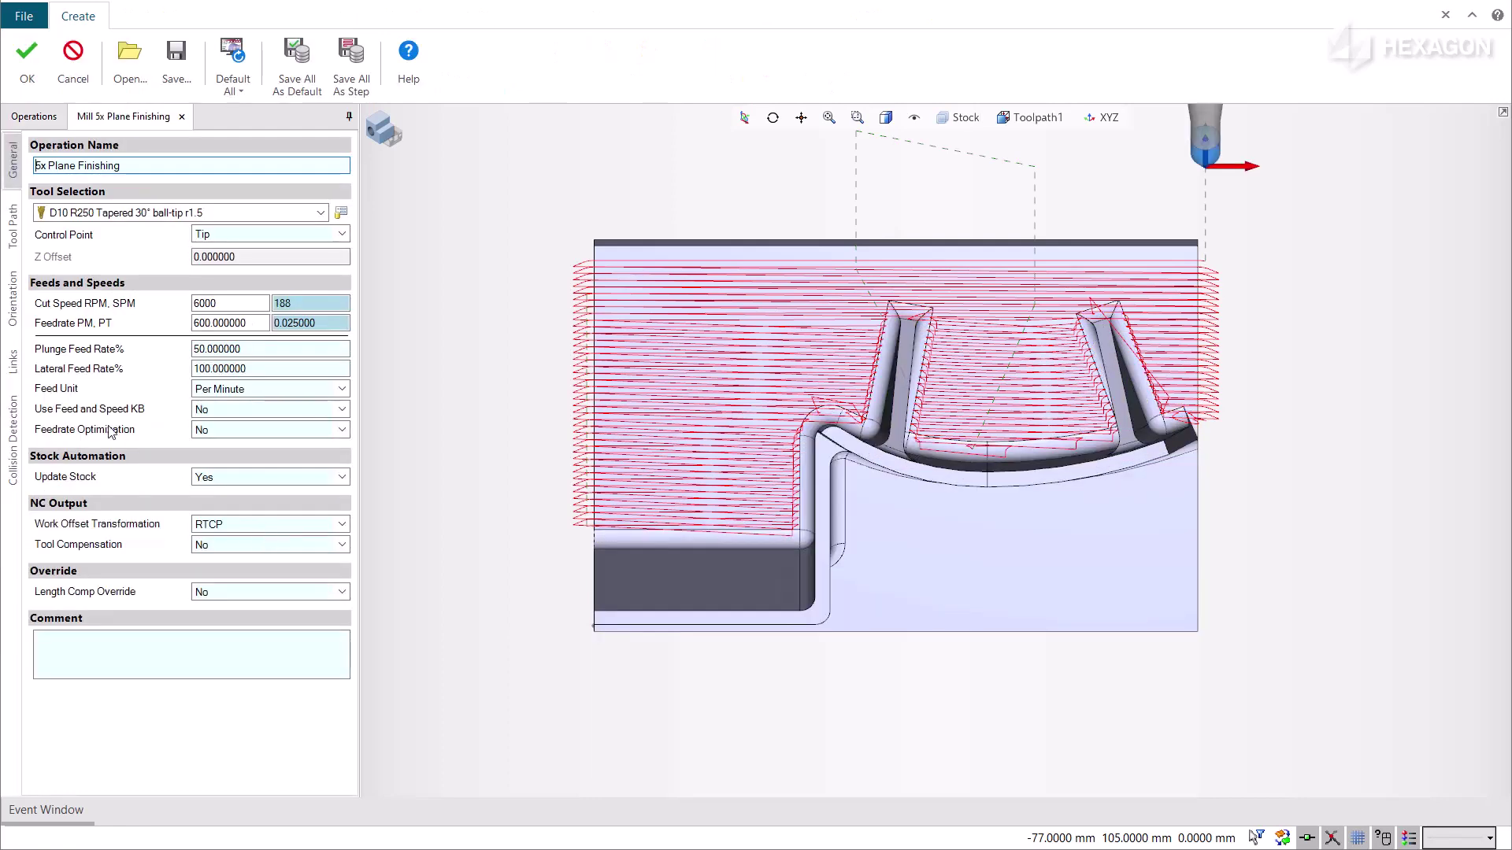
{"action": "left_click", "coordinate": [14, 295]}
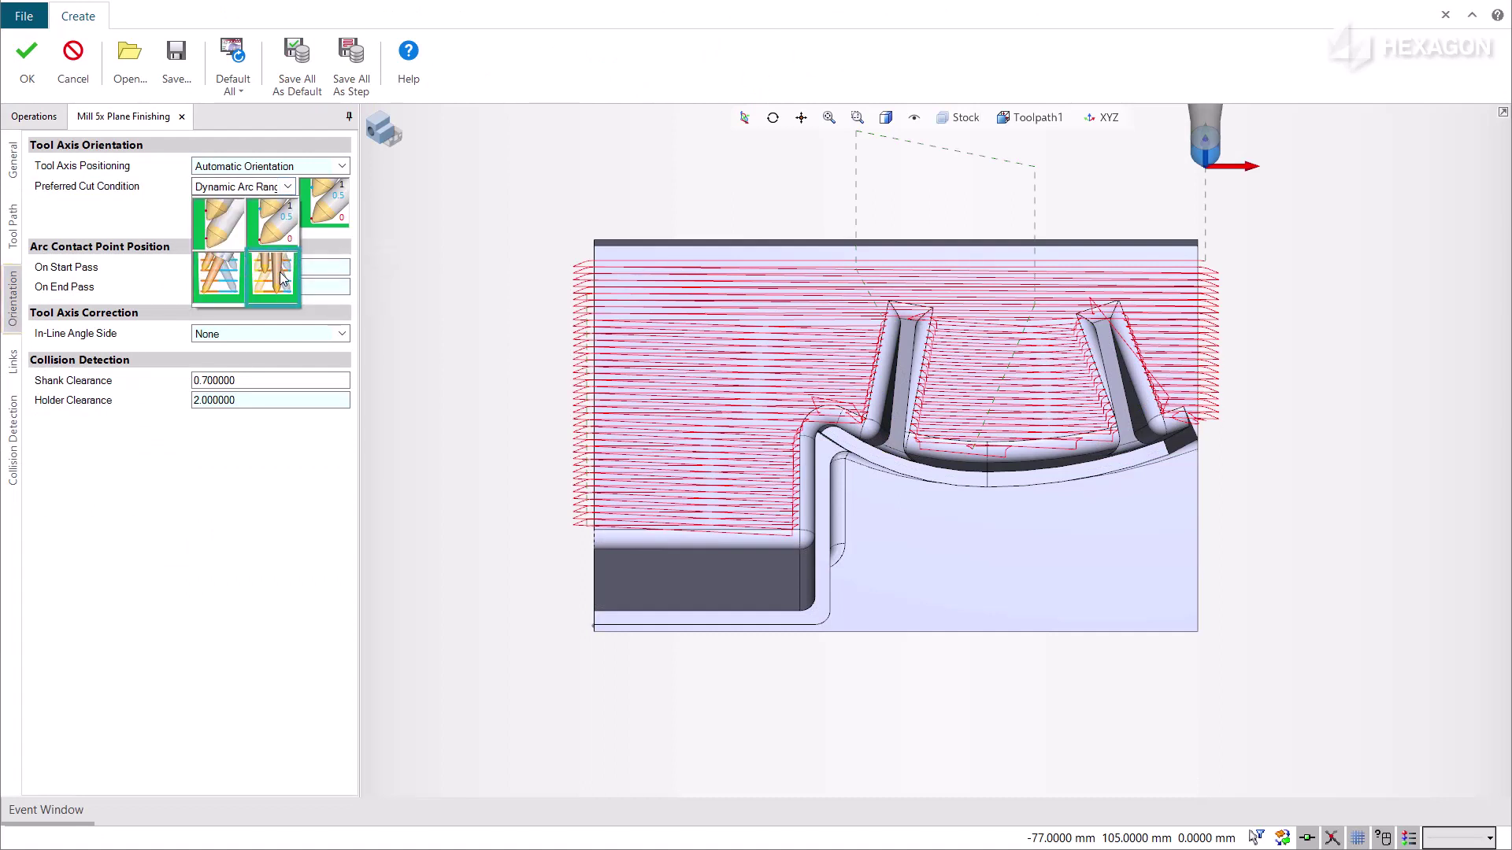
{"action": "key", "text": "Down"}
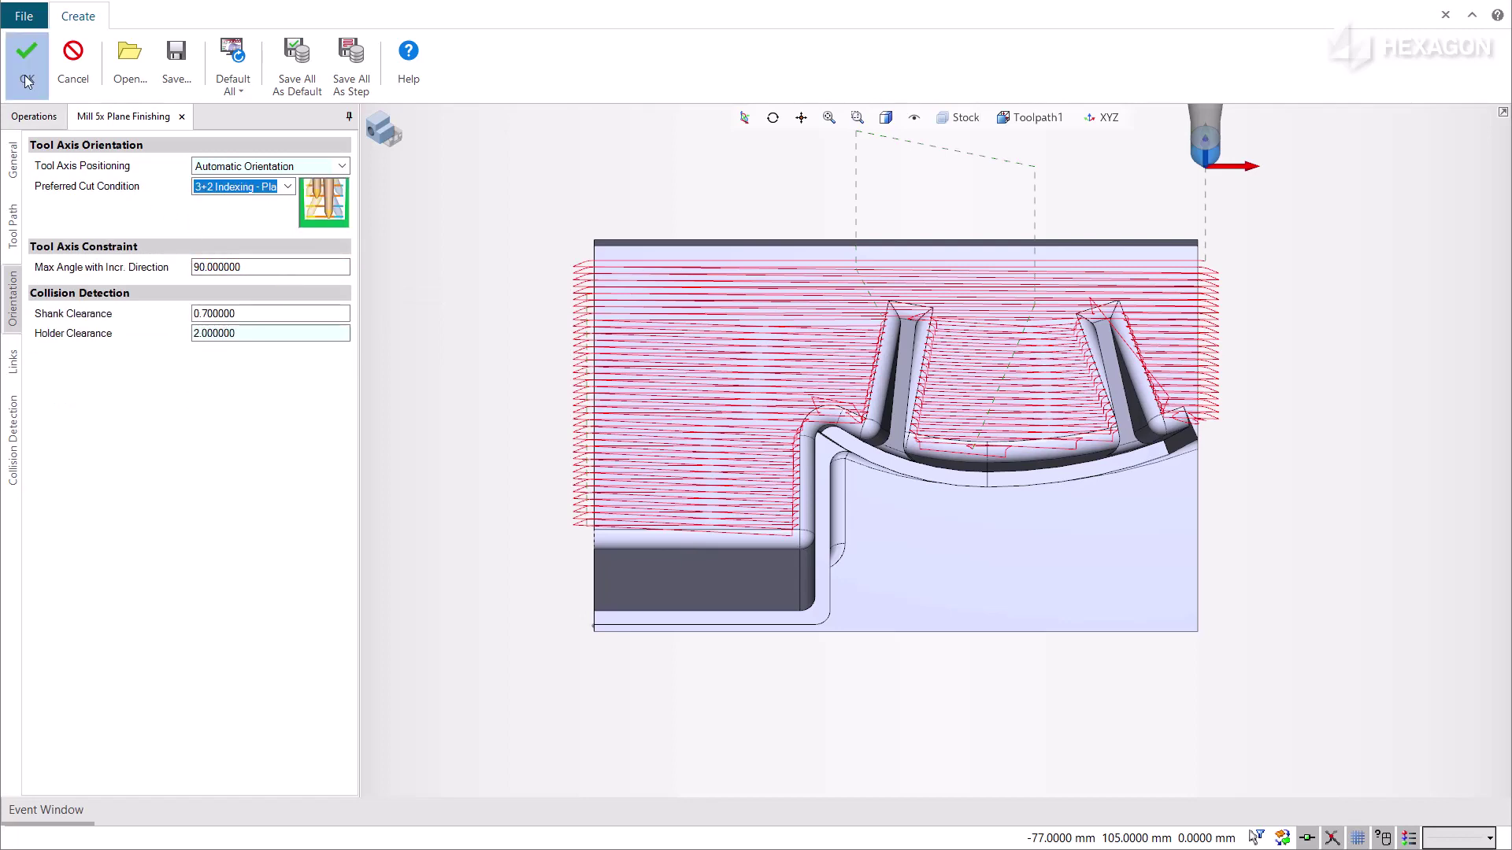
{"action": "left_click", "coordinate": [26, 54]}
{"action": "left_click", "coordinate": [264, 534]}
Play operation 11's toolpath simulation to check the new indexed tool orientations
{"action": "key", "text": "F8"}
{"action": "left_click", "coordinate": [140, 627]}
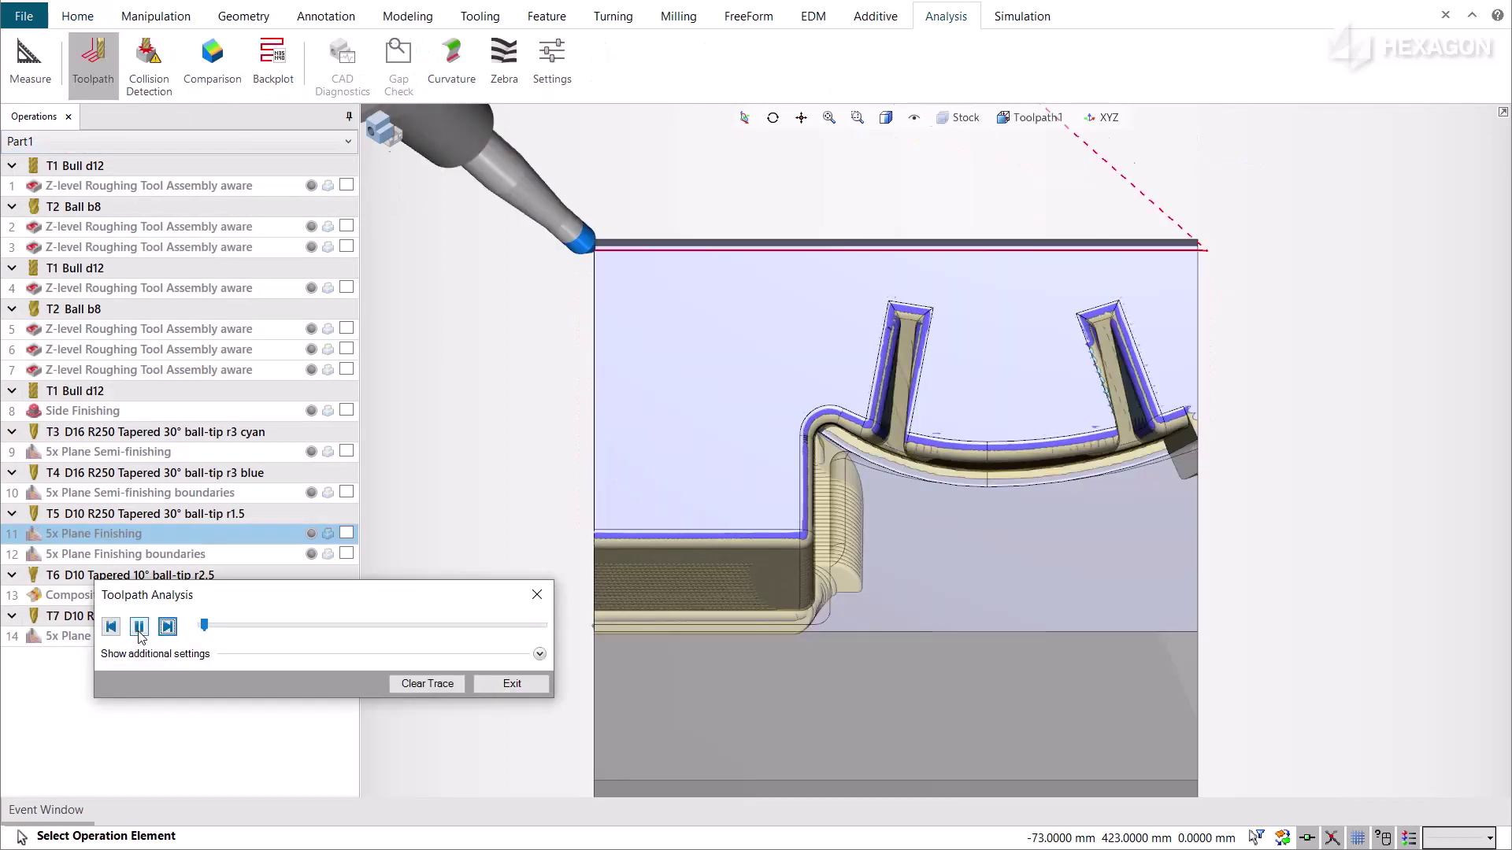